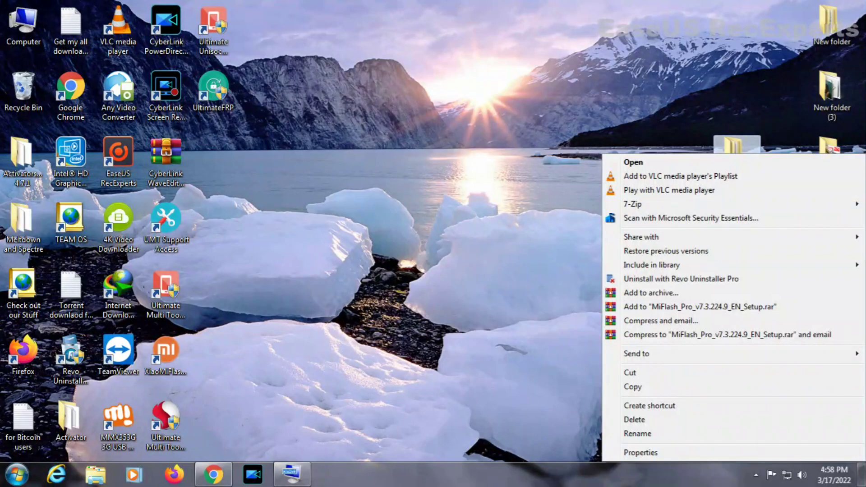
Step: Open the MiFlash_Pro_v7.3.224.9_EN_Setup folder in Explorer to reveal its 205,678 KB zip archive
key(Return)
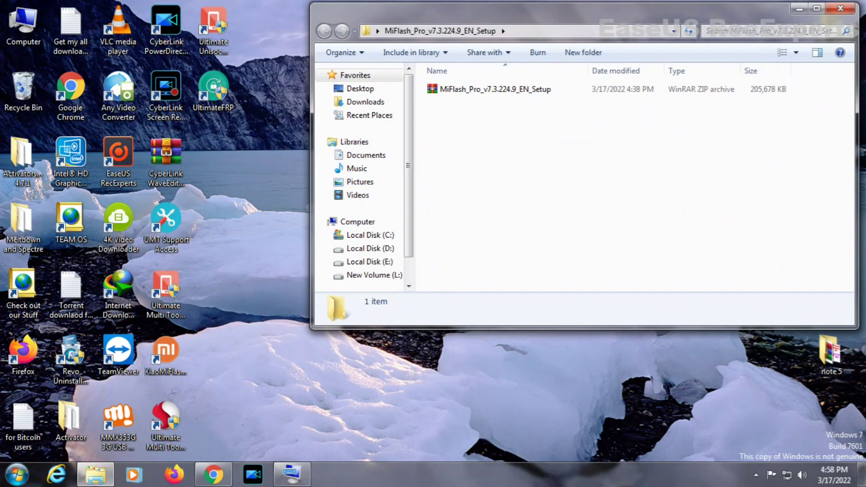
Step: Extract the MiFlash Pro zip archive into the current folder with WinRAR's Extract Here
right_click(469, 89)
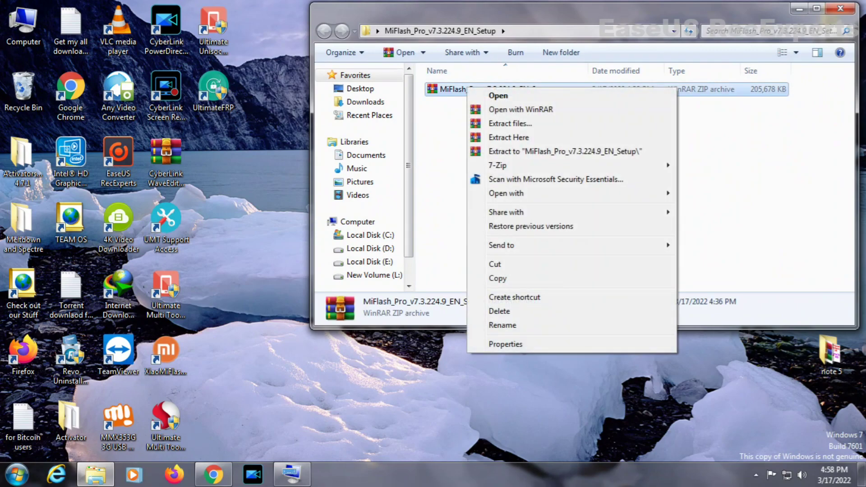
click(446, 135)
click(496, 89)
right_click(499, 90)
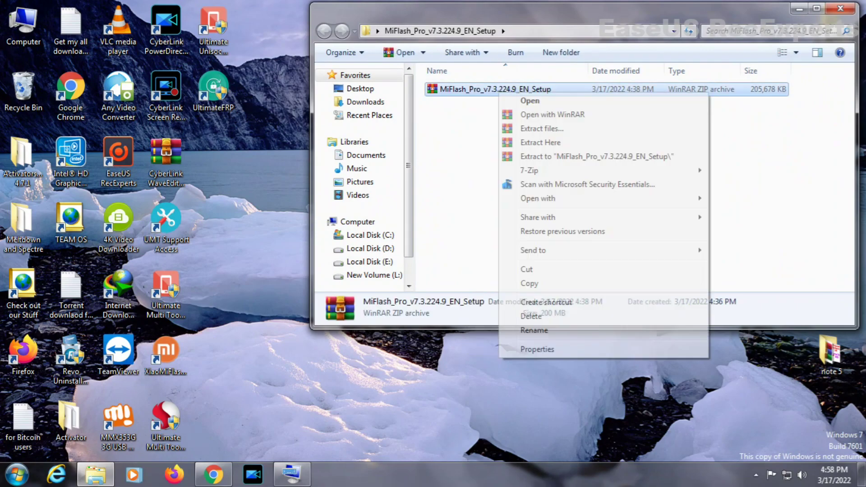
click(537, 142)
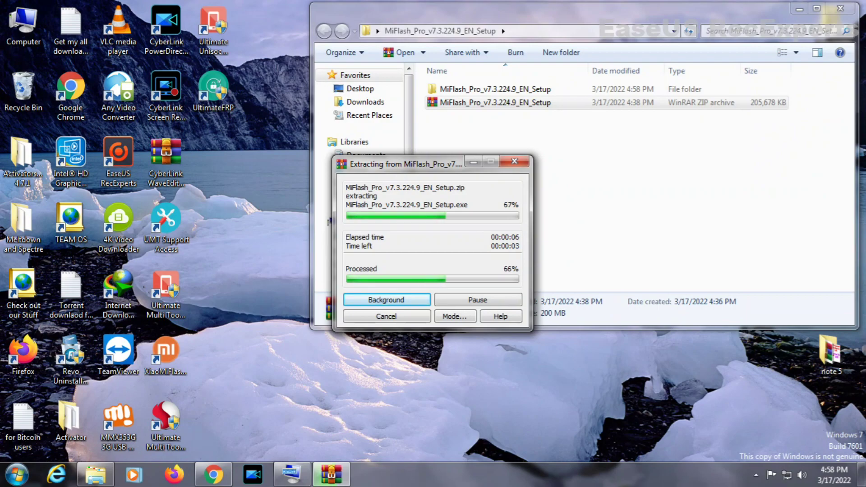
click(16, 474)
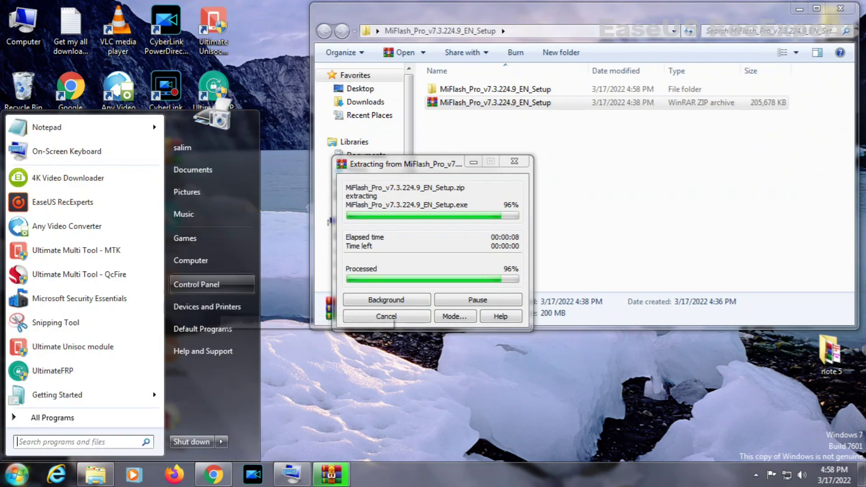
Step: Uninstall XiaoMiFlash from Control Panel's Programs and Features, then minimize that window
click(194, 284)
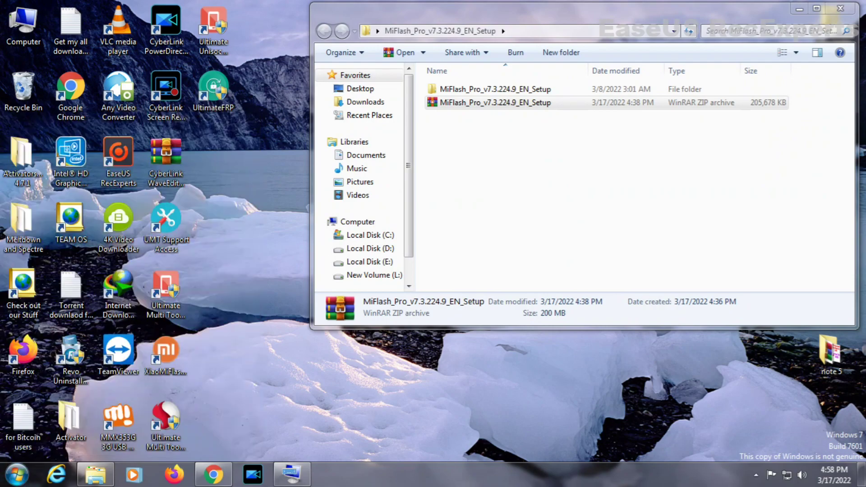
click(194, 285)
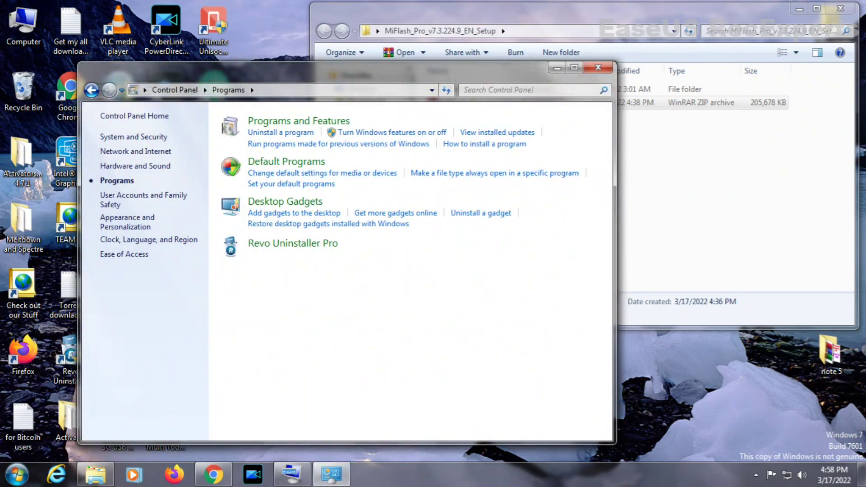
click(298, 121)
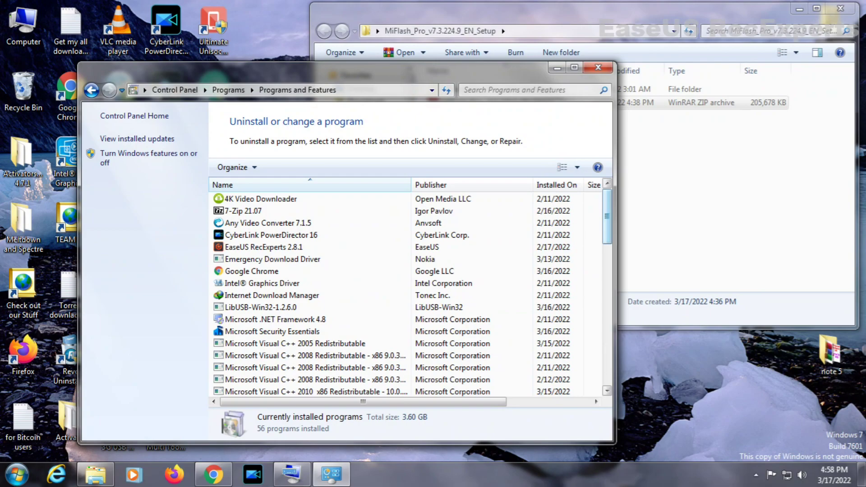
drag(607, 217, 608, 358)
click(245, 379)
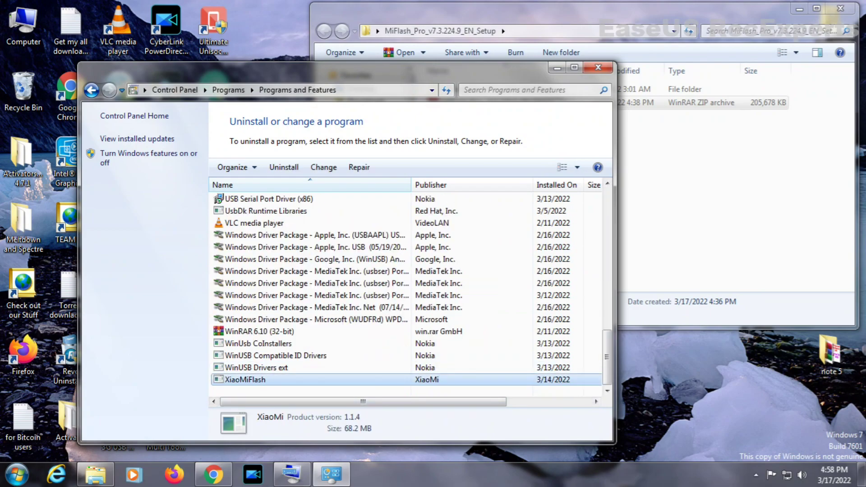
click(284, 166)
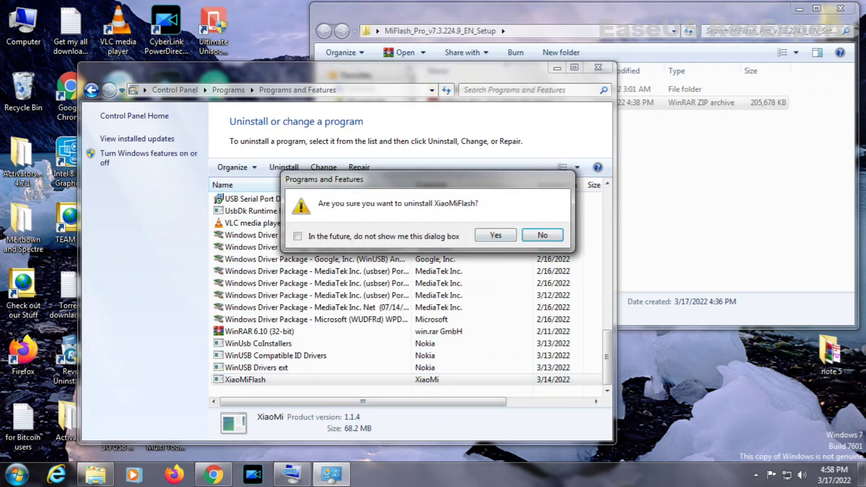
click(495, 235)
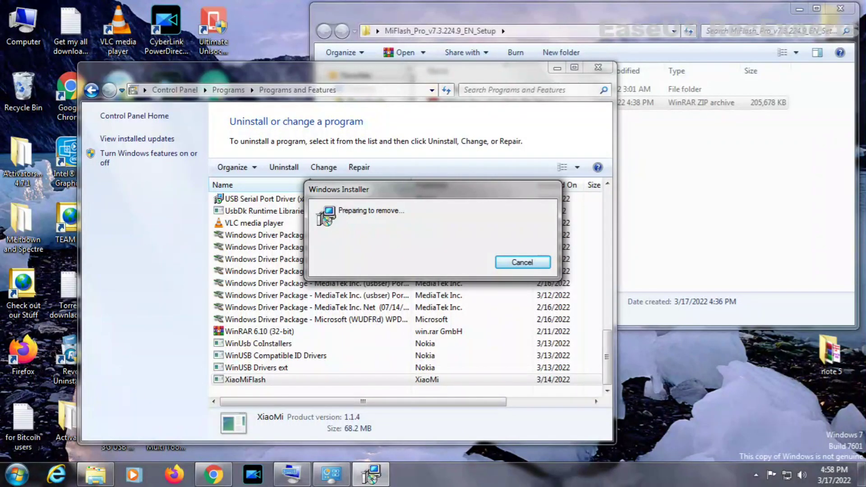
click(557, 67)
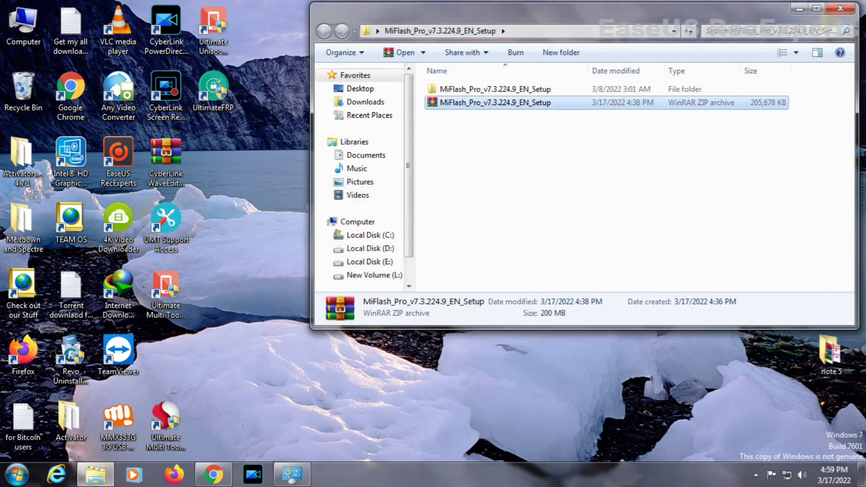
Step: Open the extracted MiFlash Pro folder and look inside its Xiaomi Flash Tool and Xiaomi Firmware subfolders
click(496, 89)
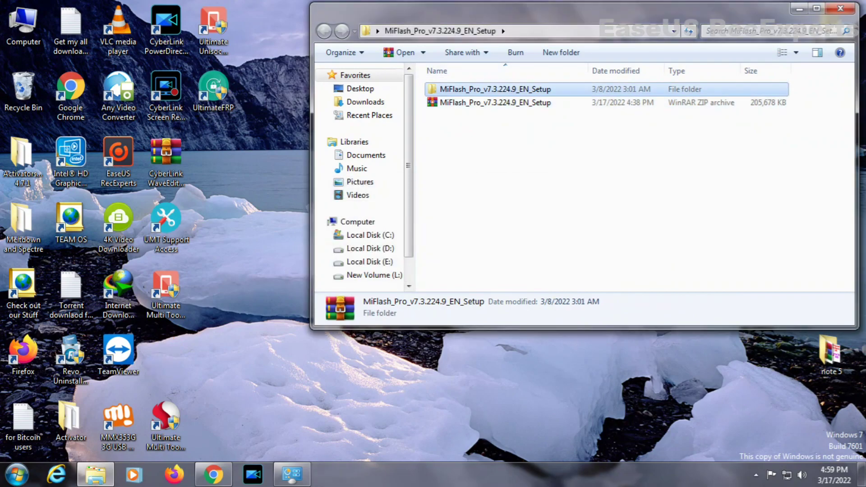
right_click(501, 89)
click(533, 95)
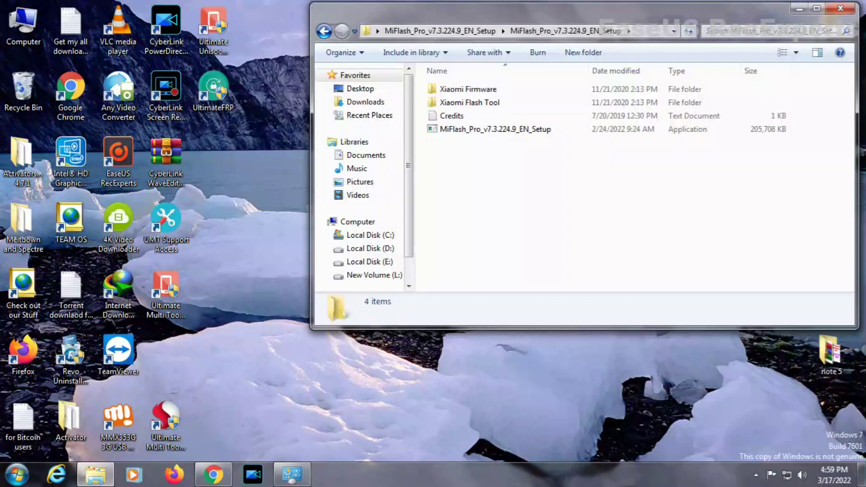
double_click(470, 103)
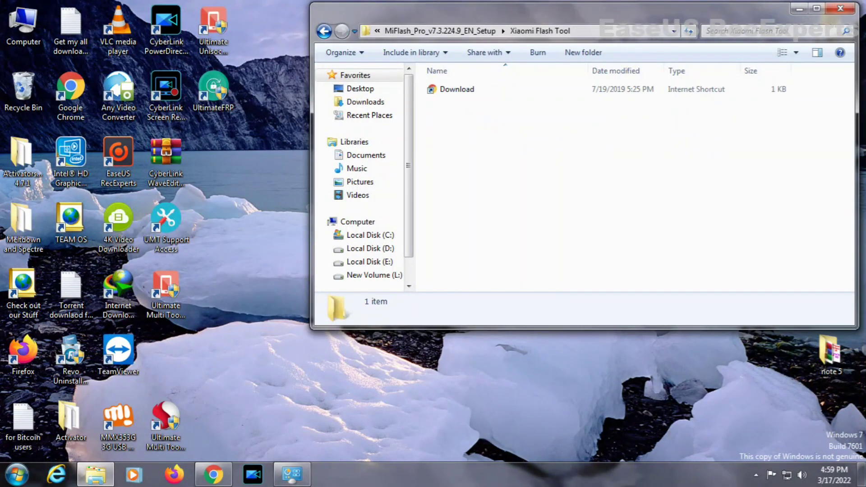
click(324, 30)
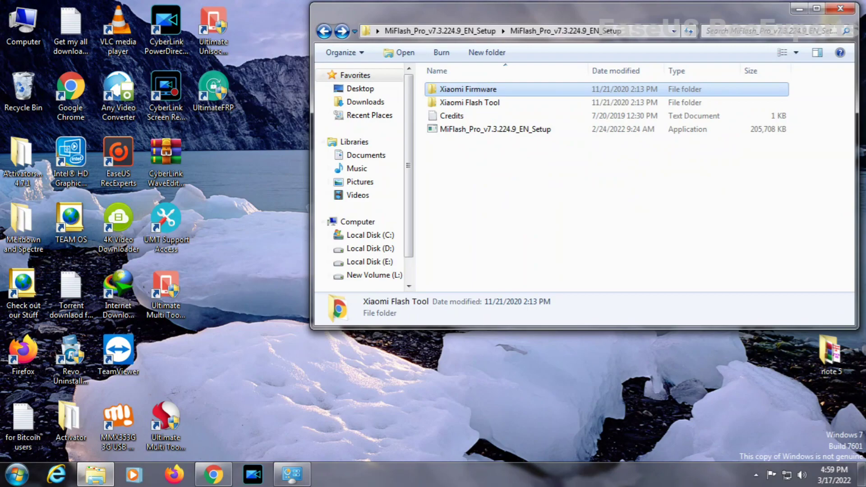
double_click(456, 89)
click(324, 31)
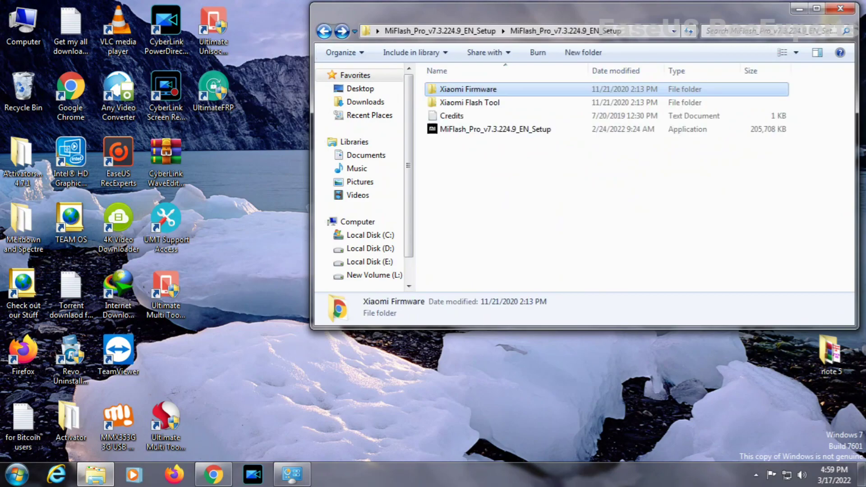
Step: Run MiFlash_Pro_v7.3.224.9_EN_Setup as administrator
click(495, 130)
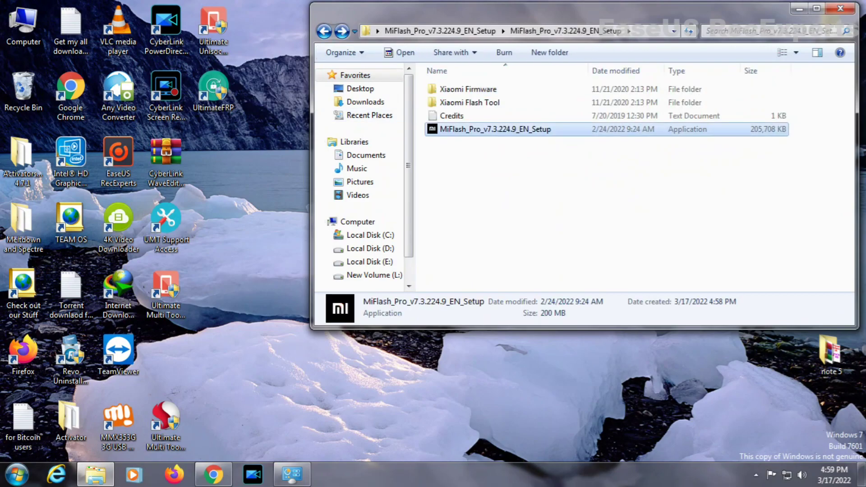
right_click(461, 128)
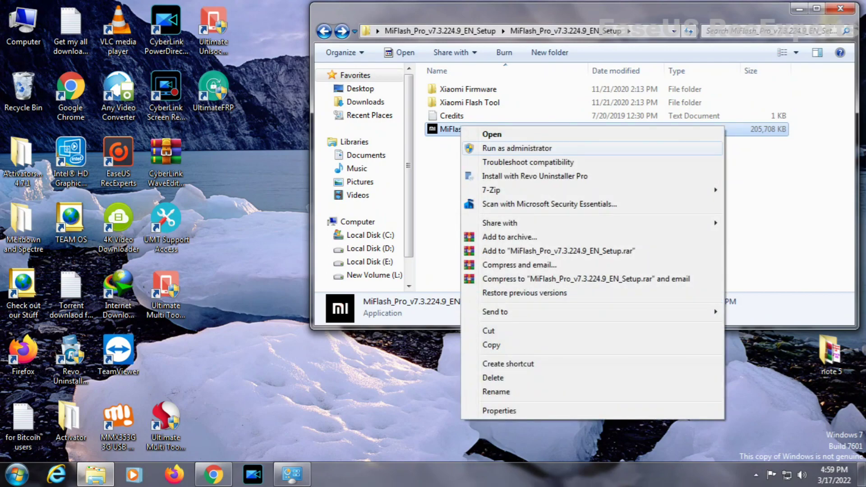
click(516, 148)
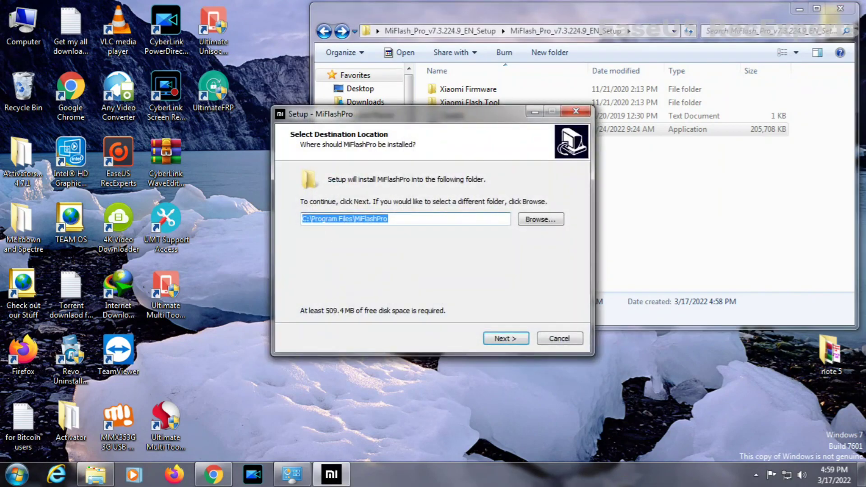
Step: Install MiFlashPro into the existing C:\Program Files\MiFlashPro with a desktop shortcut, launching it on finish
click(506, 338)
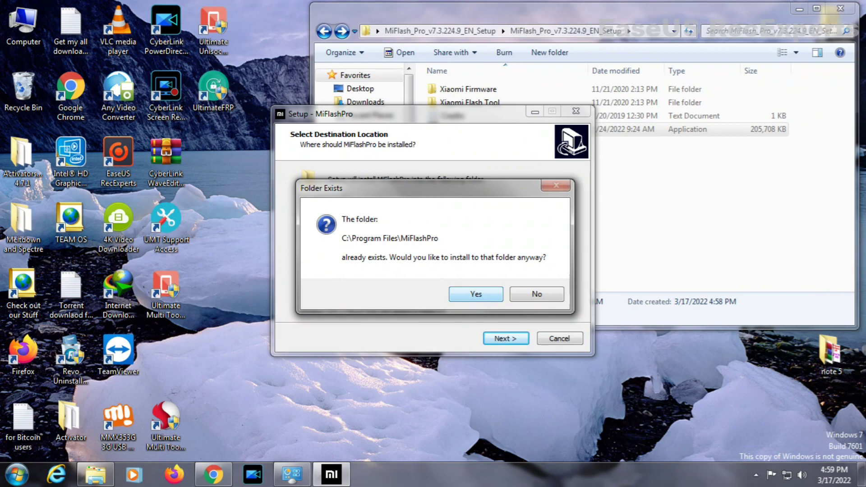
key(Return)
key(space)
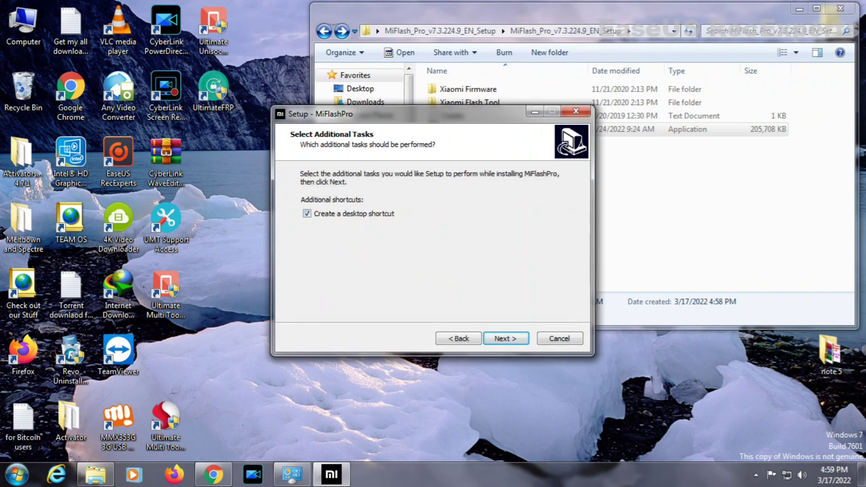
key(Return)
key(Return)
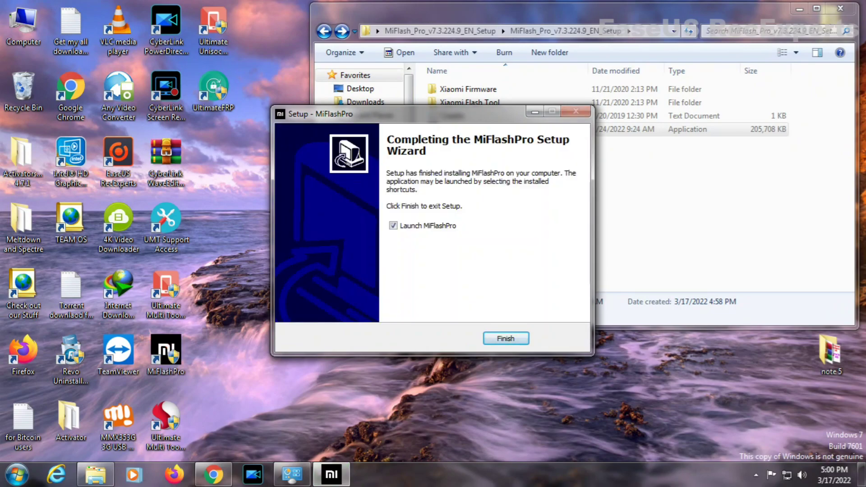
key(Return)
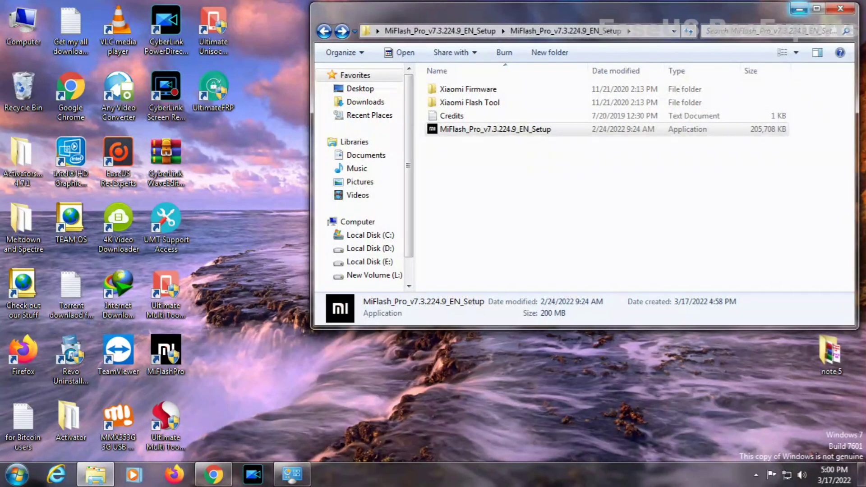
Step: Minimize the Explorer window and refresh the desktop four times while Mi Flash Pro starts
click(799, 8)
right_click(459, 224)
click(493, 253)
right_click(459, 224)
click(492, 252)
right_click(453, 218)
click(492, 252)
right_click(432, 217)
click(469, 253)
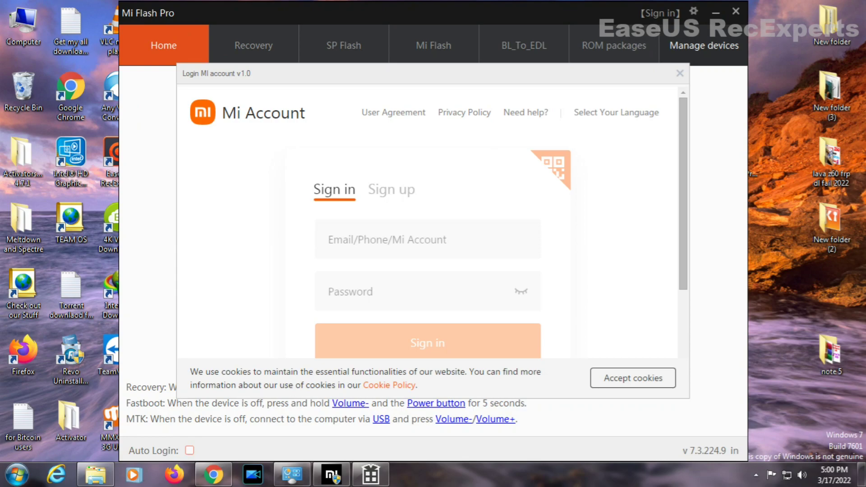
Step: Close the Mi account login, scroll through the Select device list, and switch to Recovery
click(680, 73)
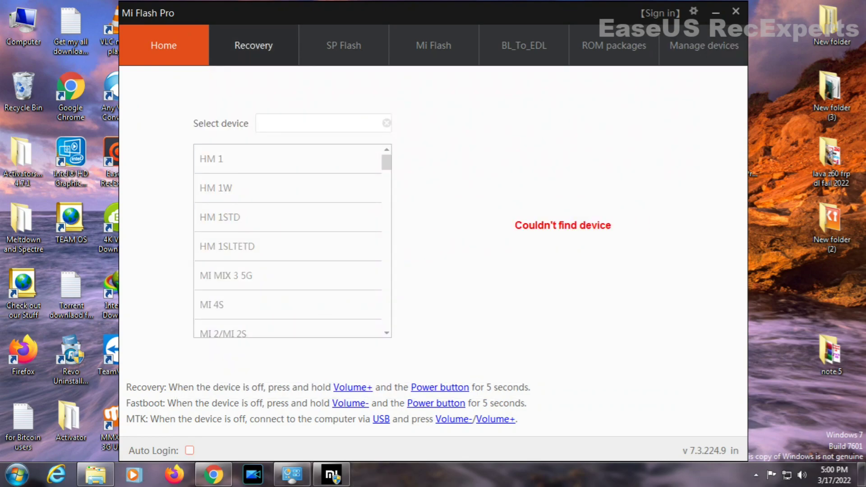
scroll(289, 242, down, 20)
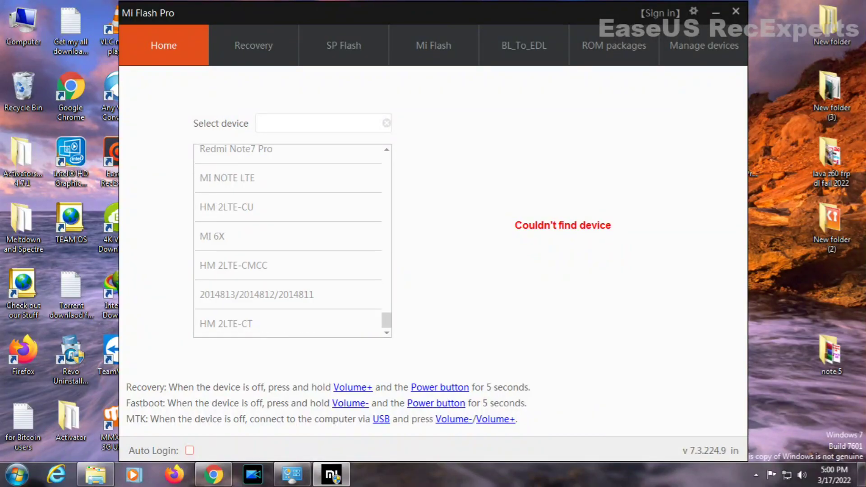
scroll(289, 241, up, 20)
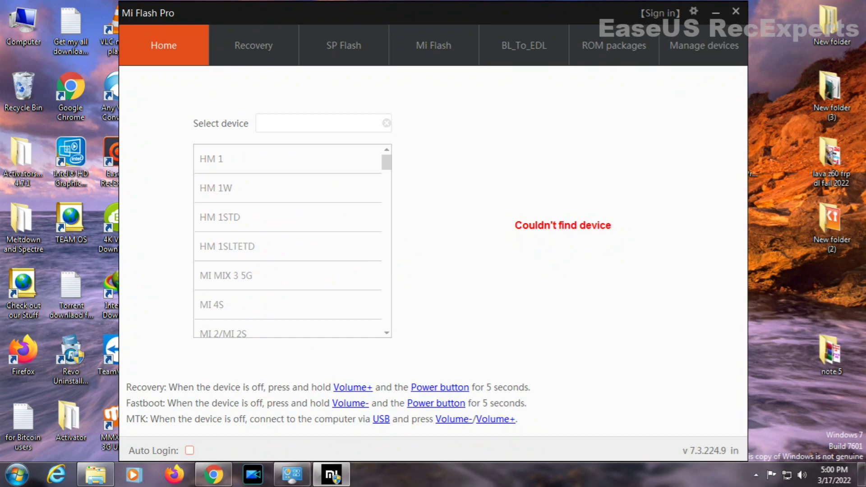
scroll(288, 241, down, 20)
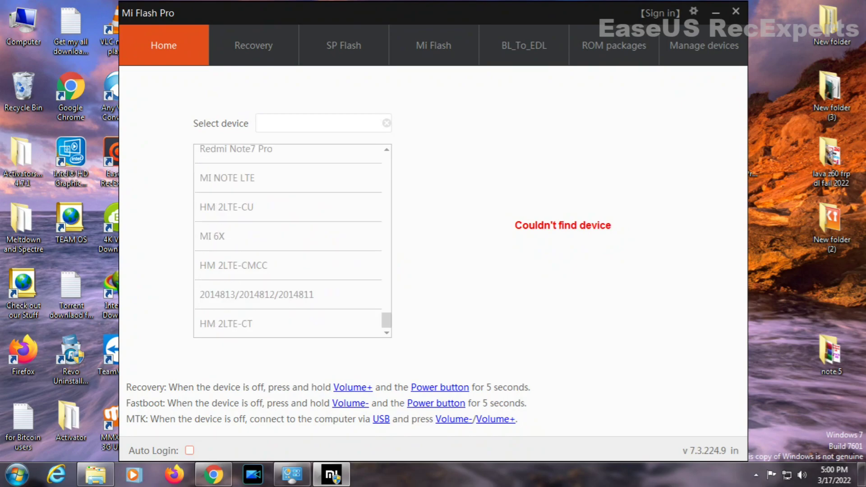
scroll(289, 242, up, 20)
click(254, 45)
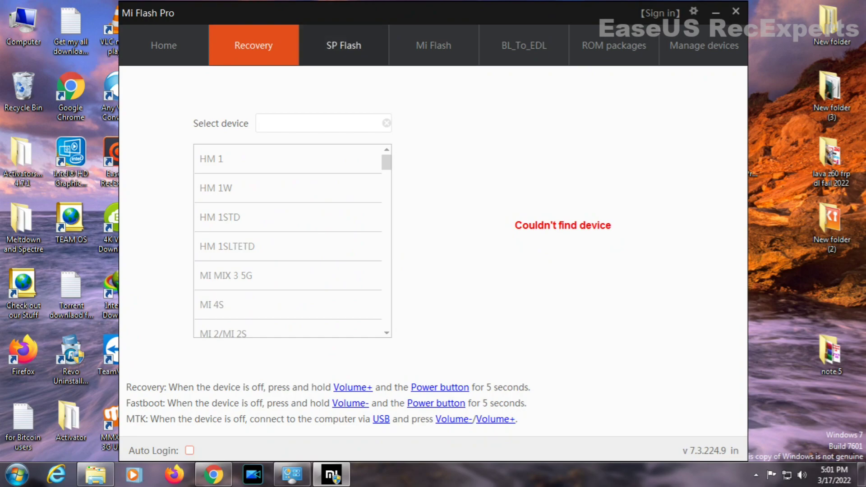
Step: Open SP Flash, move and close the Smart Phone Flash Tool window, then launch MiFlash 2021.8.13.0
click(343, 45)
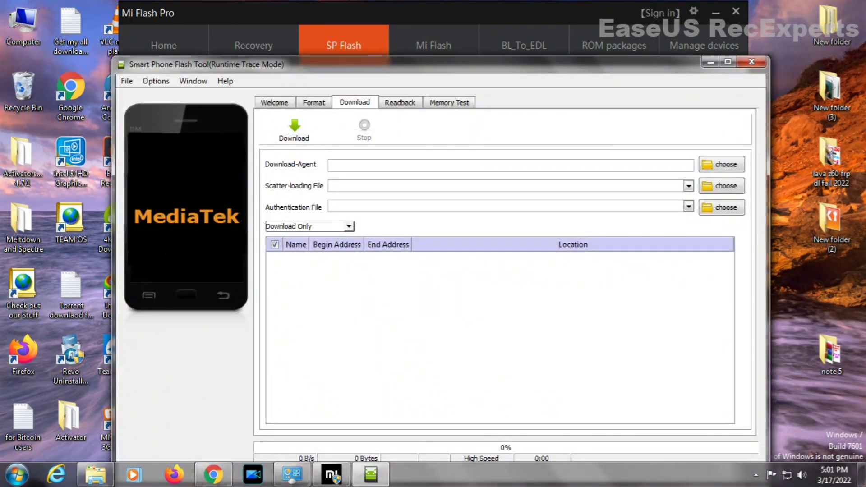
drag(433, 64, 437, 22)
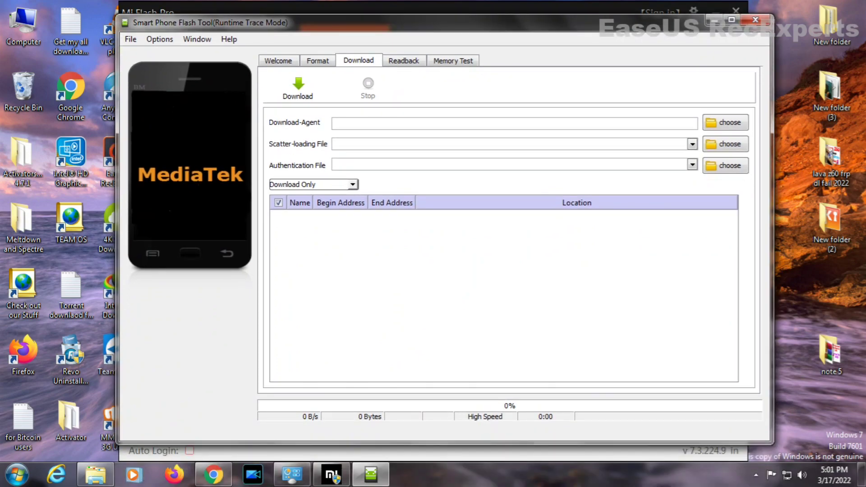
click(756, 20)
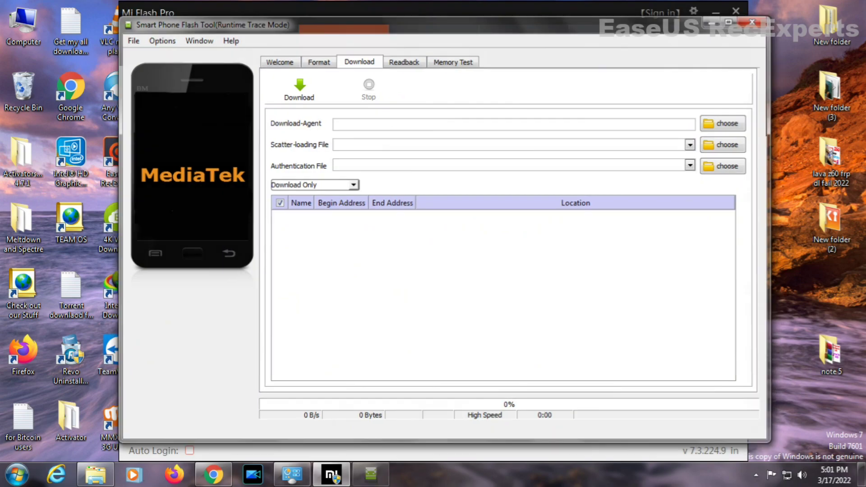
click(433, 45)
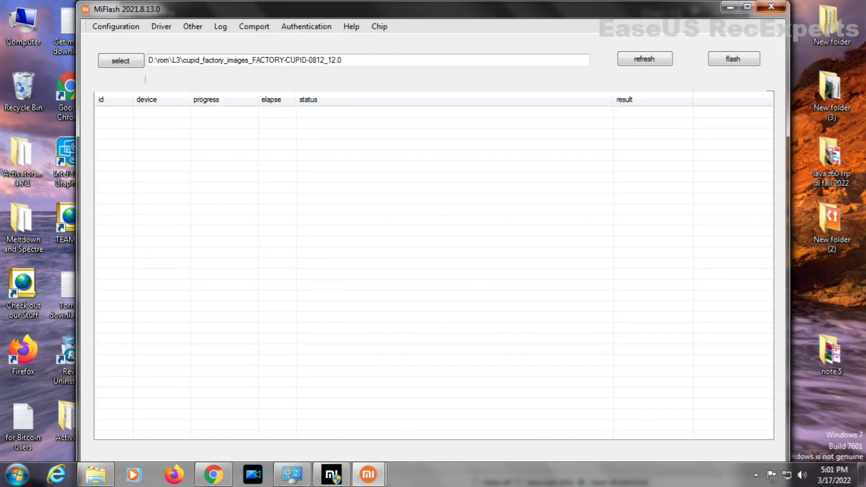
Step: Return to Mi Flash Pro and visit the BL_To_EDL, ROM packages and Manage devices tabs
key(alt+Tab)
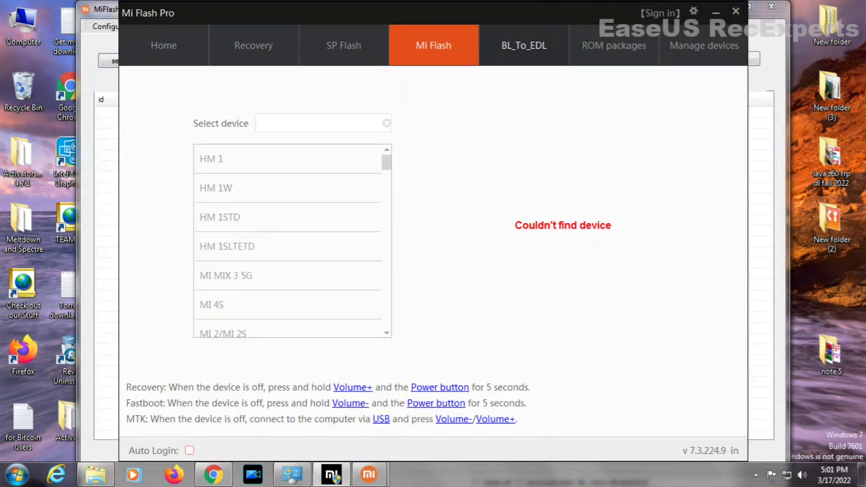
click(524, 46)
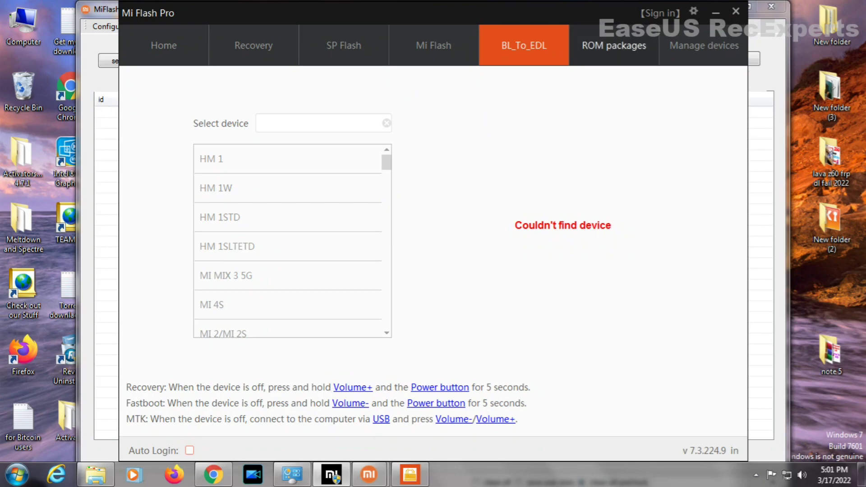
click(614, 45)
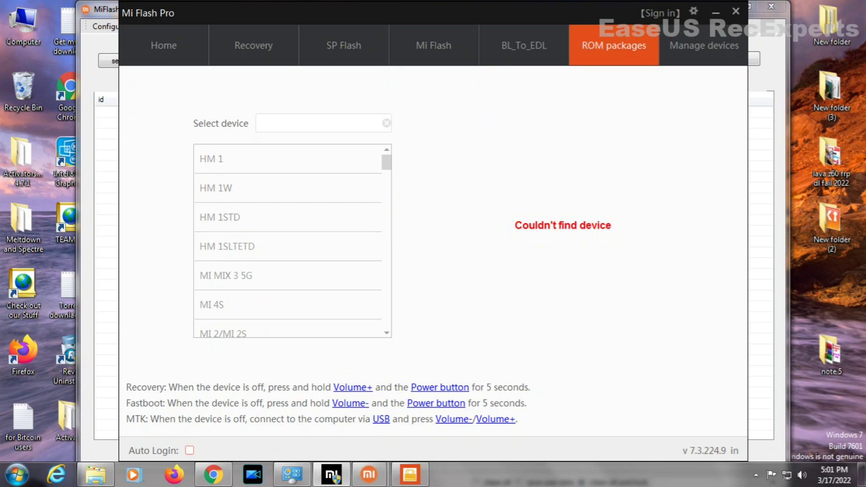
click(703, 45)
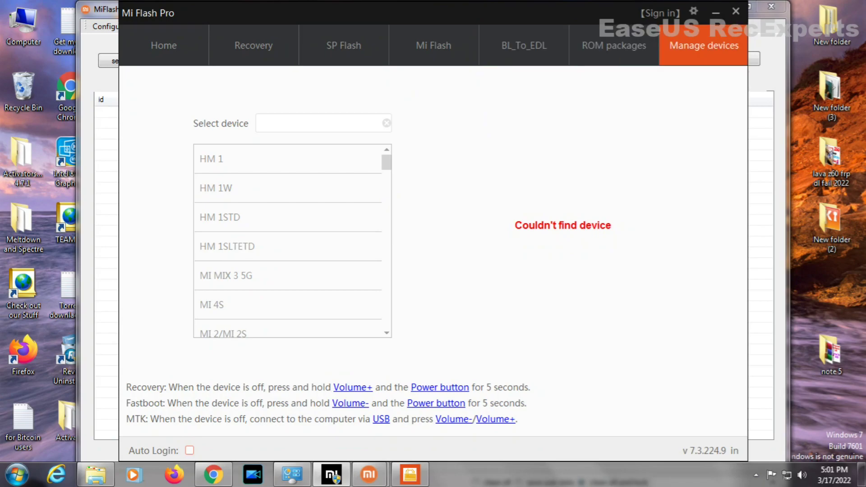